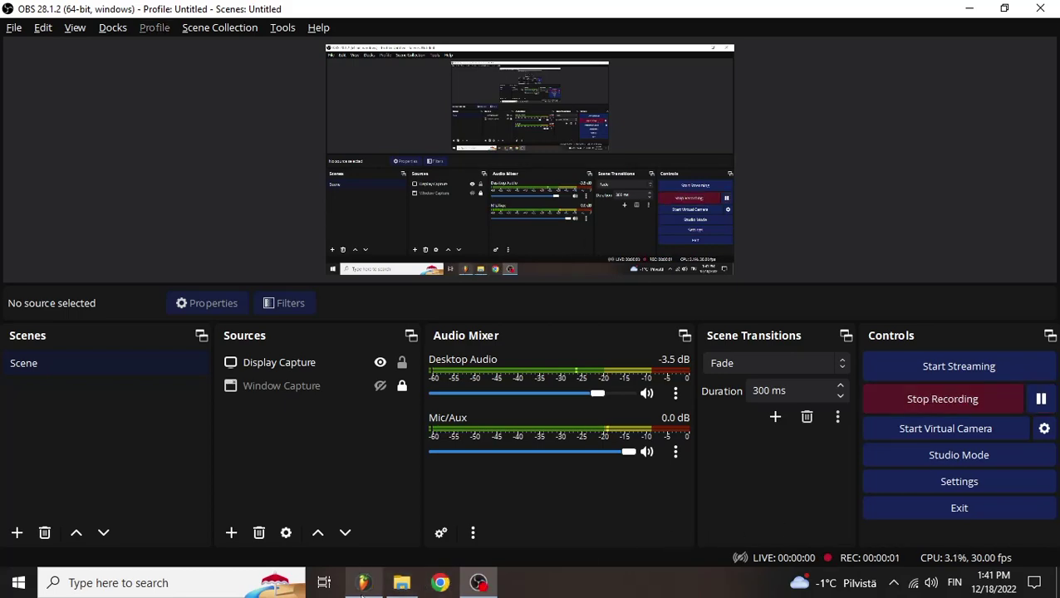
Step: Switch FL Studio to song mode and check the Mixer's first effect slot
click(363, 584)
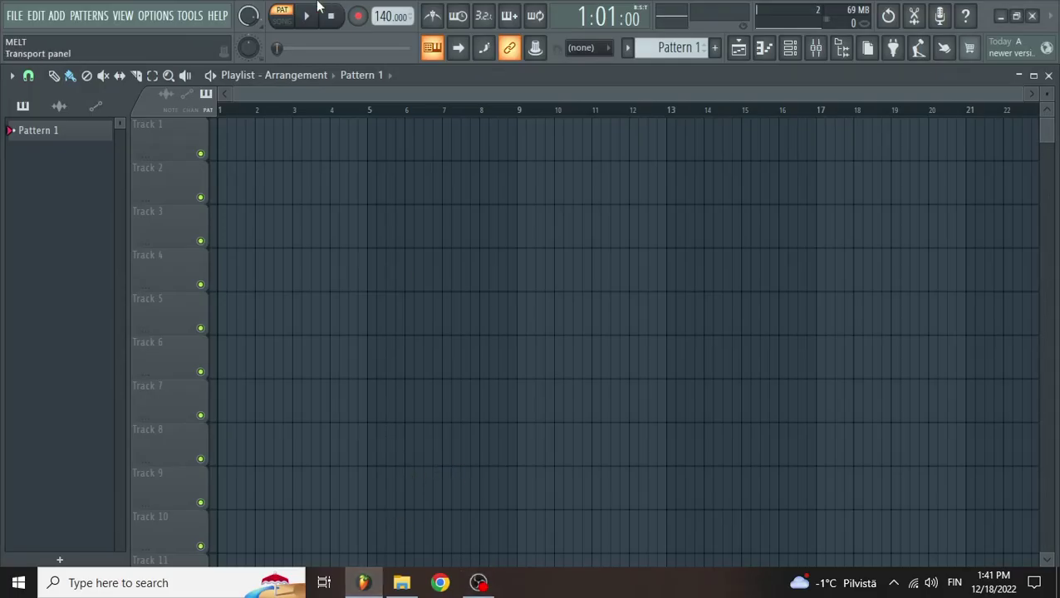
click(281, 21)
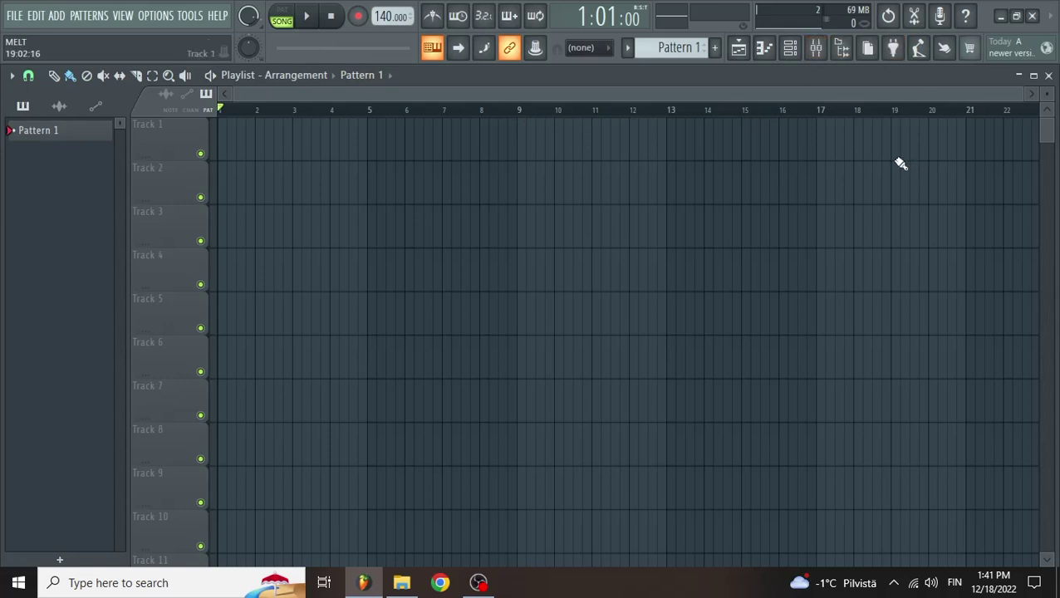
click(817, 48)
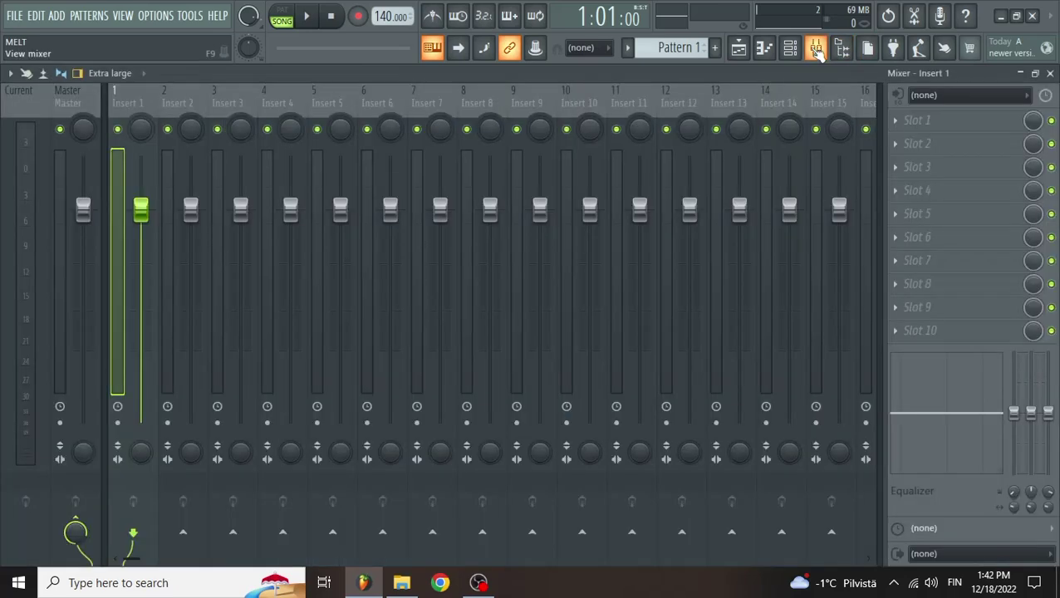
click(910, 129)
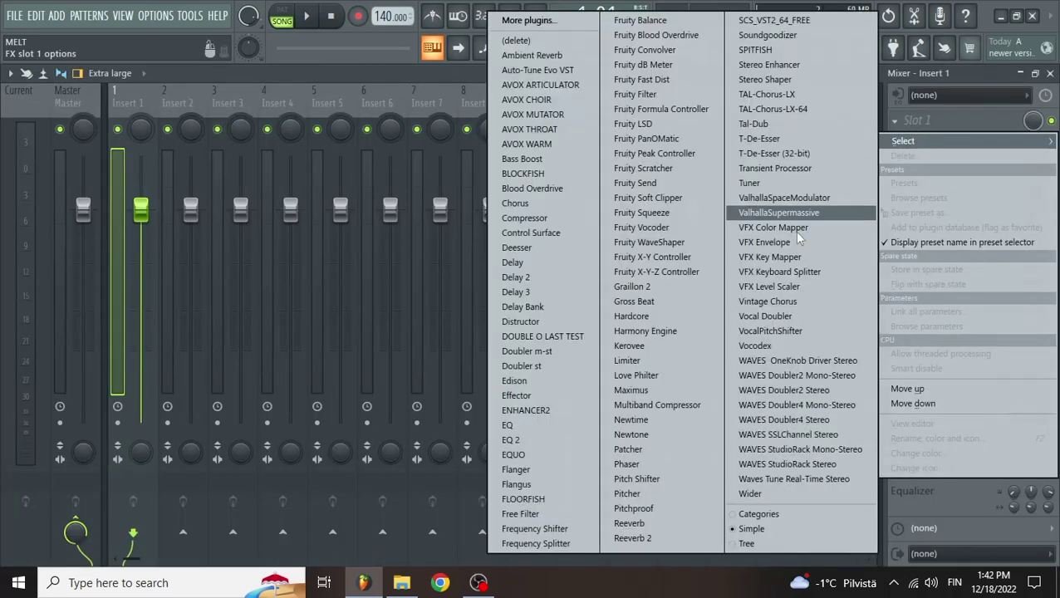
click(1050, 75)
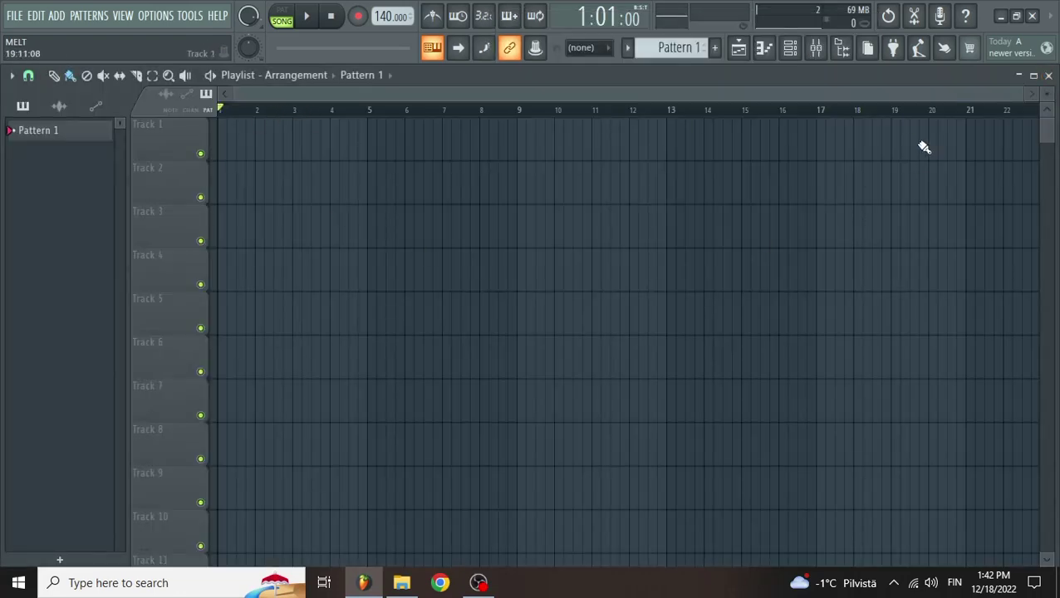
Step: Open the Effects plugin-database folder from the Browser in File Explorer
click(845, 52)
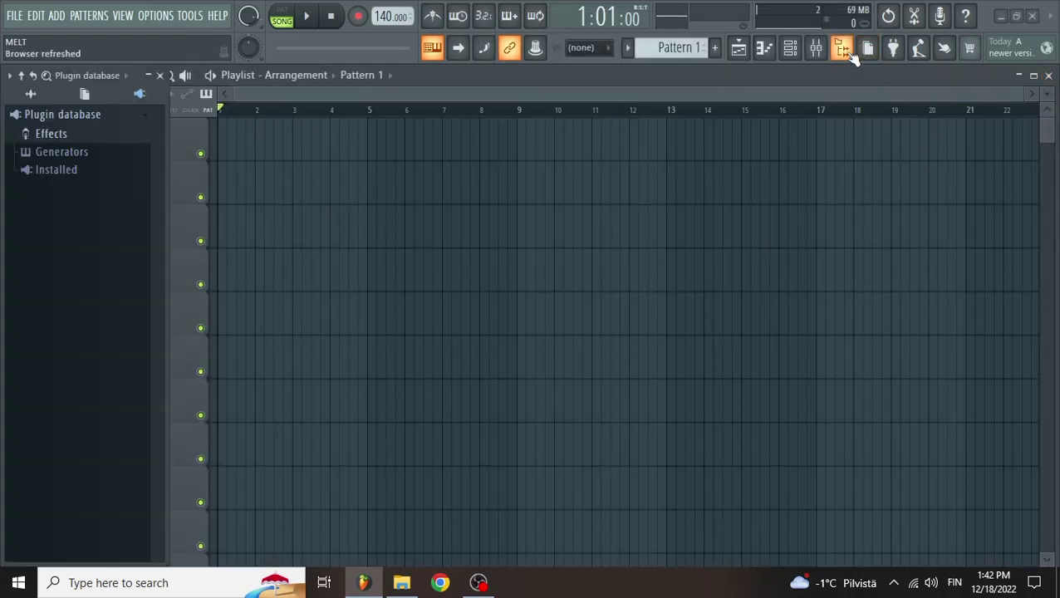
right_click(48, 141)
click(100, 235)
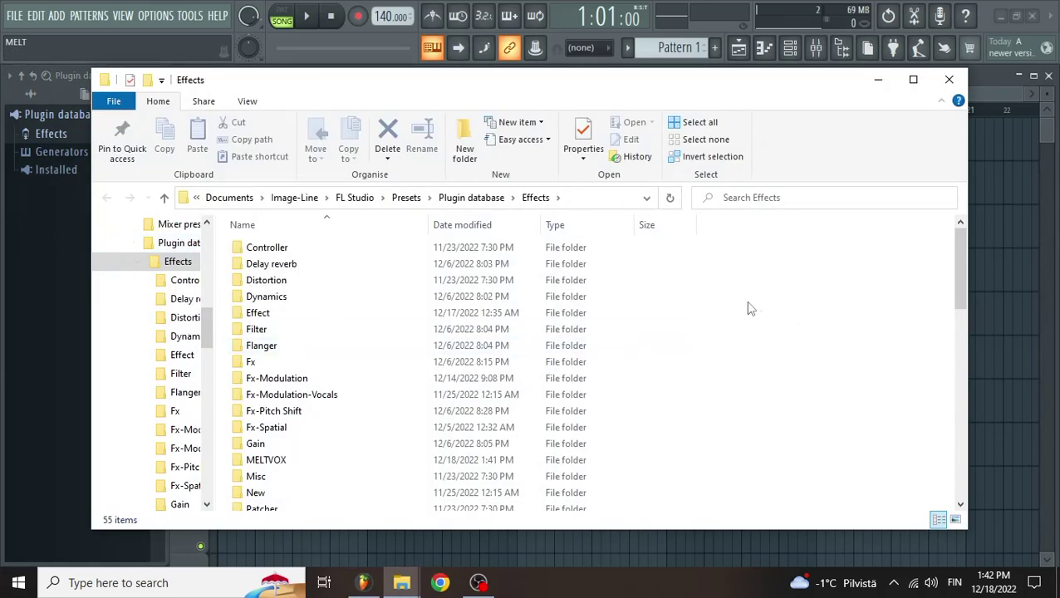
Step: Open the empty MELTVOX category folder inside the Effects folder
right_click(748, 308)
click(710, 289)
click(279, 462)
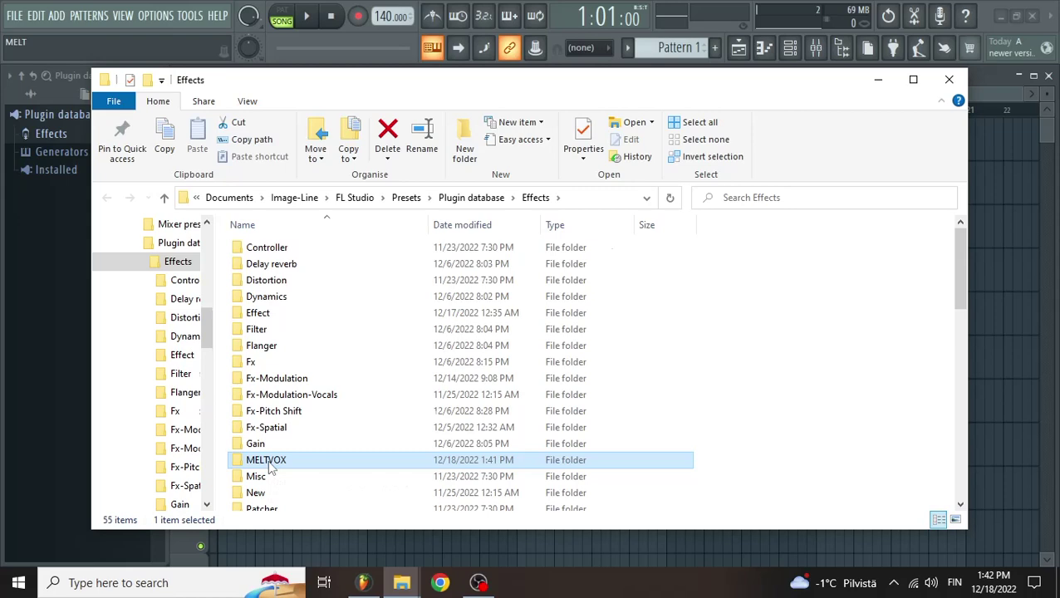
double_click(271, 462)
Step: Copy the MELTDOUBLER and MELTVOX preset files from New folder into MELTVOX
key(alt+Tab)
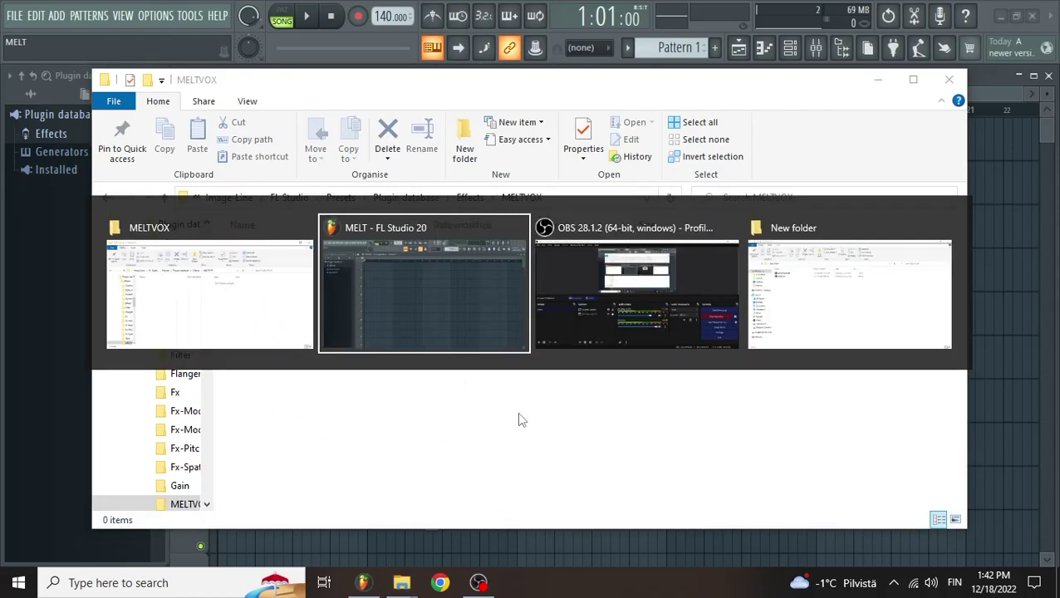
key(alt+Tab)
key(alt+Tab)
drag(399, 314, 175, 160)
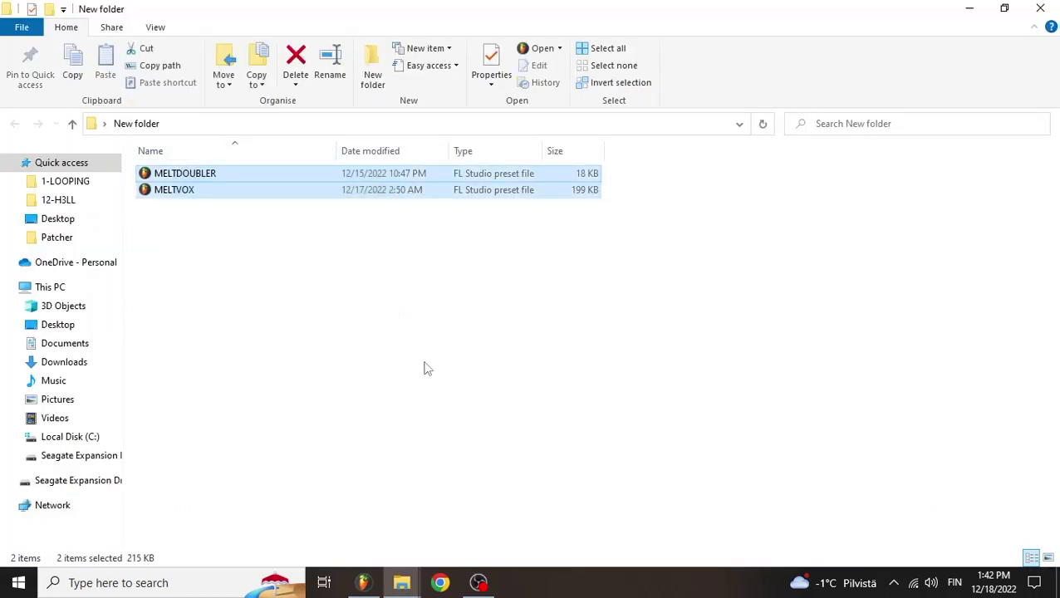
key(ctrl+c)
key(alt+Tab)
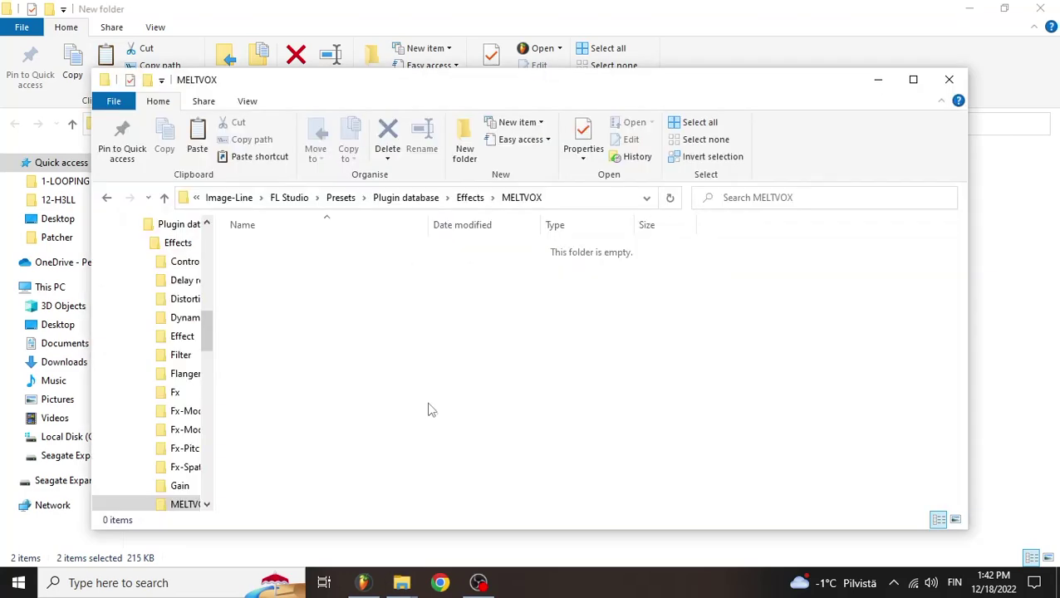
key(ctrl+v)
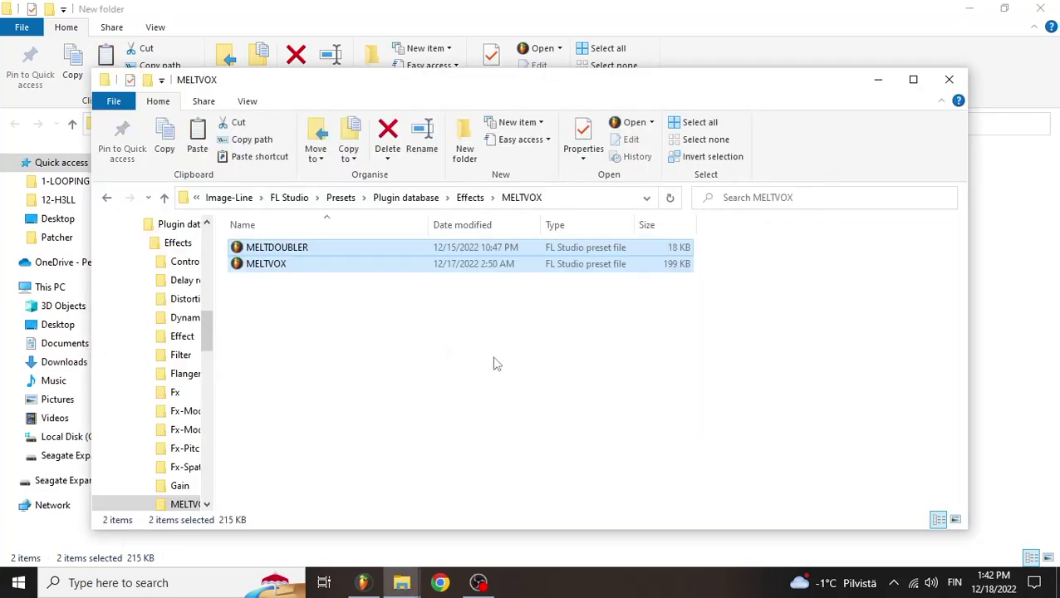
Step: Close the MELTVOX window and expand Effects > MELTVOX in FL's plugin database
click(492, 363)
click(948, 79)
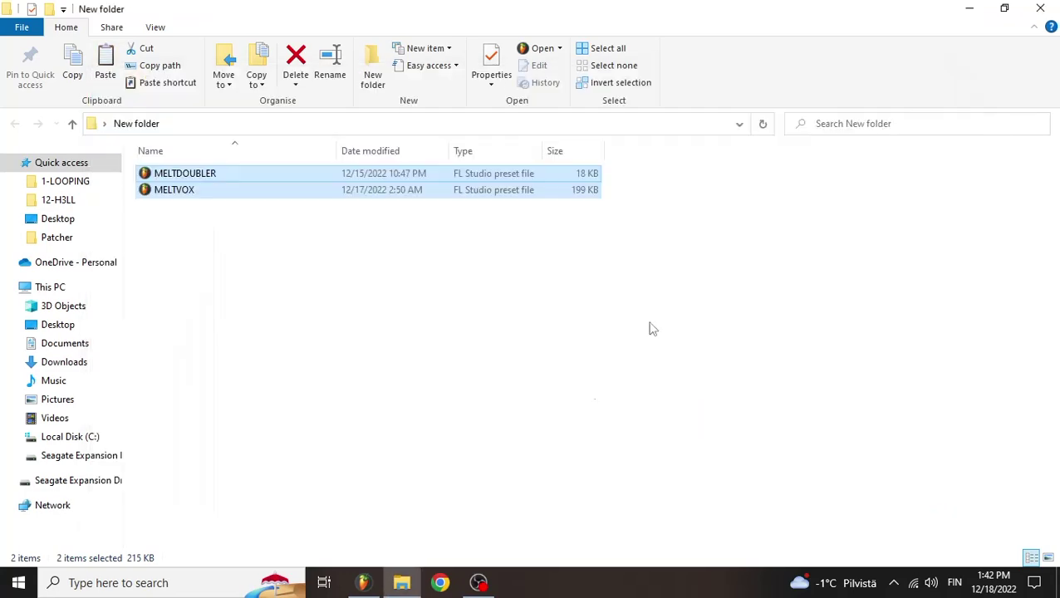
click(363, 582)
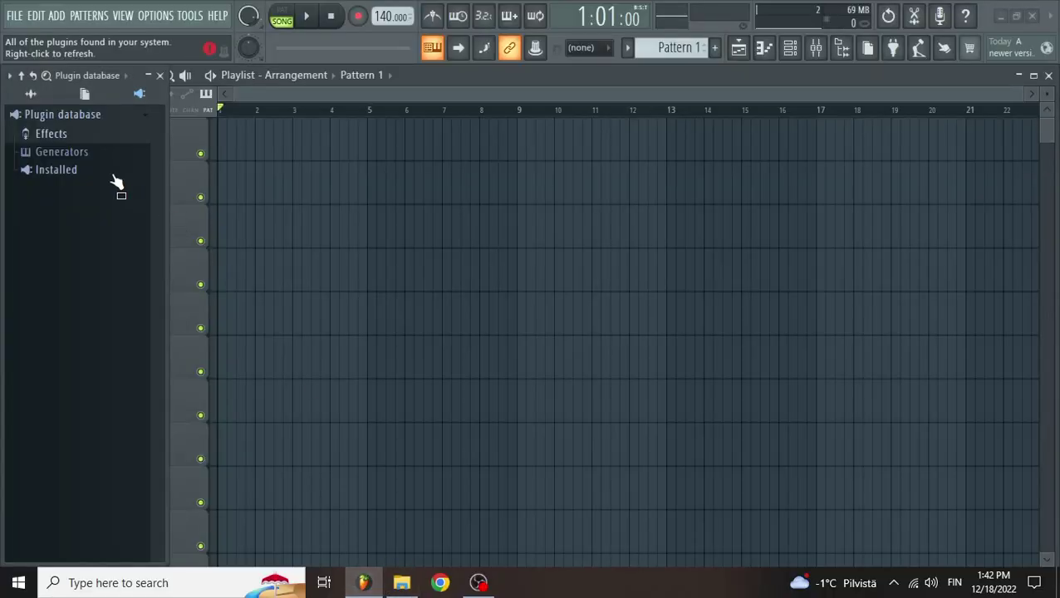
click(73, 135)
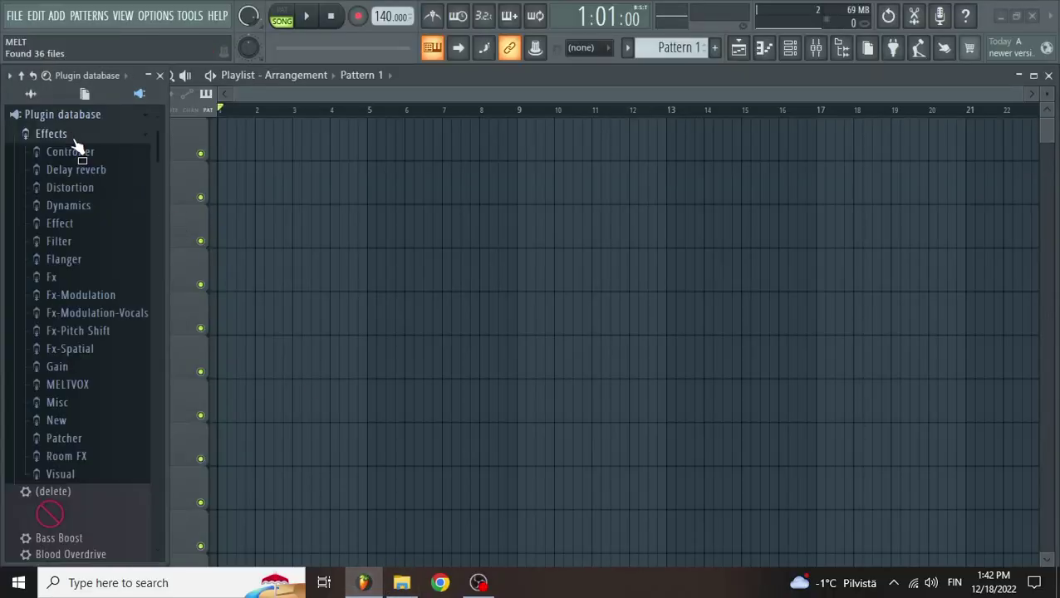
click(83, 387)
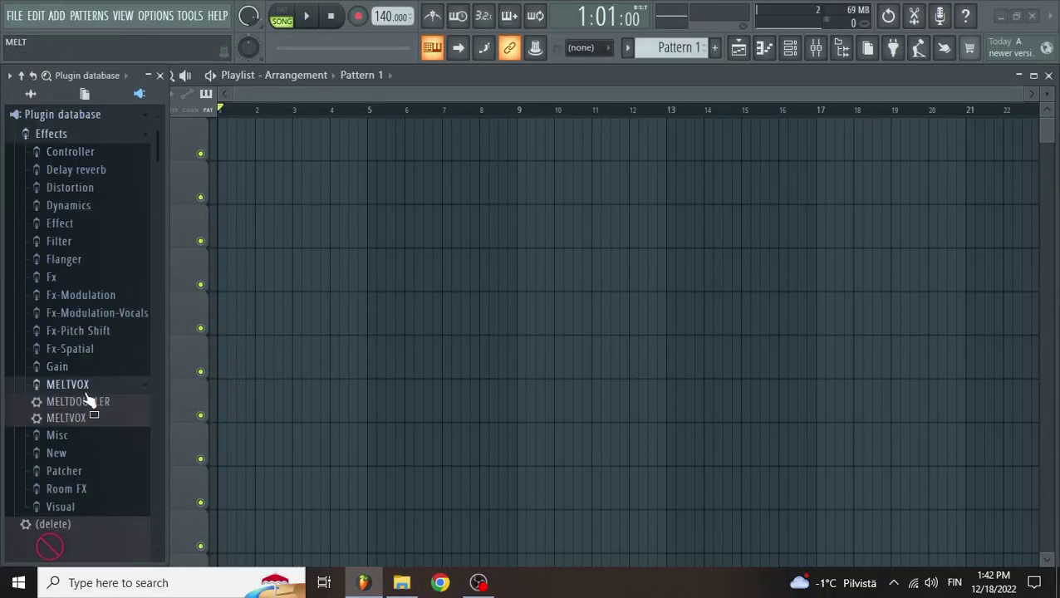
Step: Put MELTDOUBLER in Insert 1's Slot 1, hide the browser, and close its window
click(816, 50)
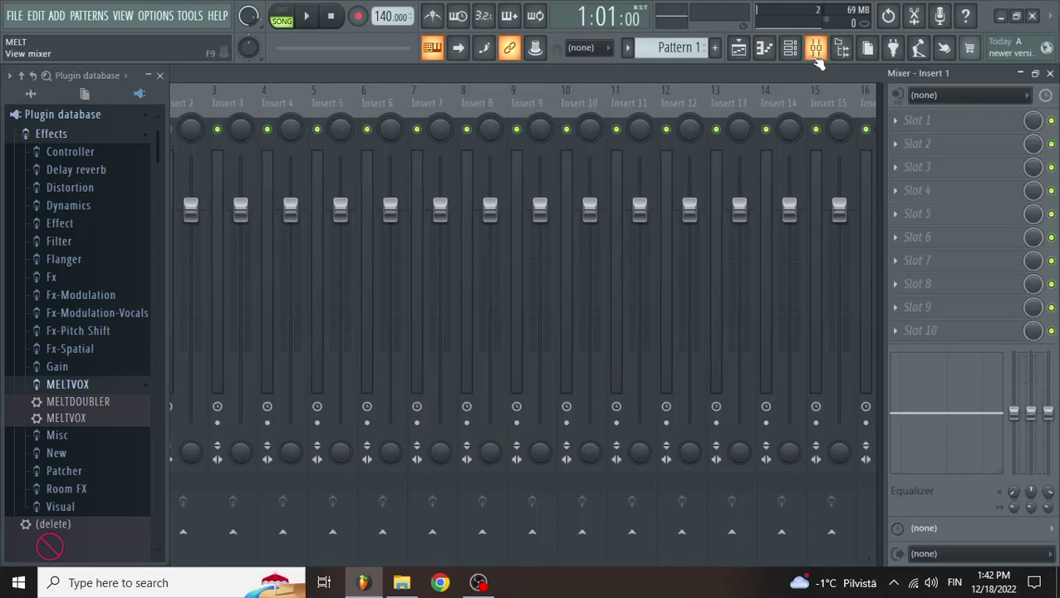
click(927, 129)
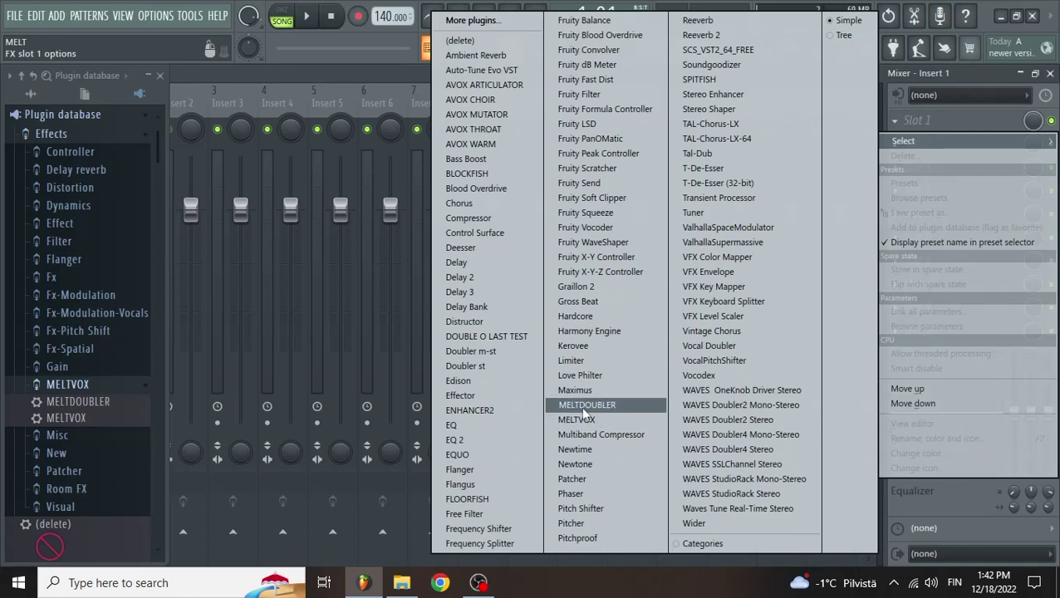
click(587, 407)
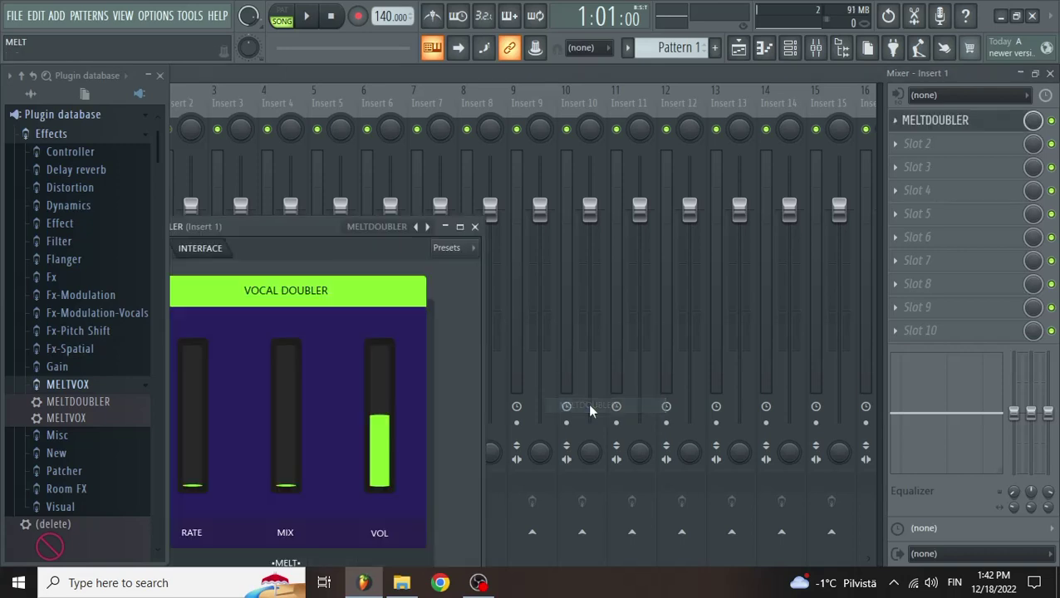
click(159, 75)
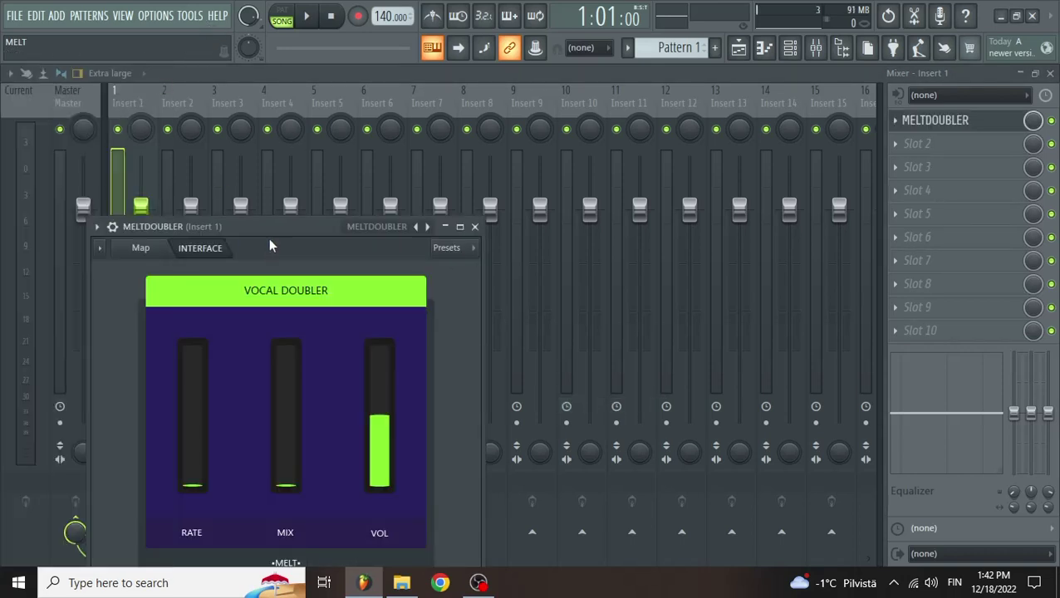
drag(267, 233, 428, 154)
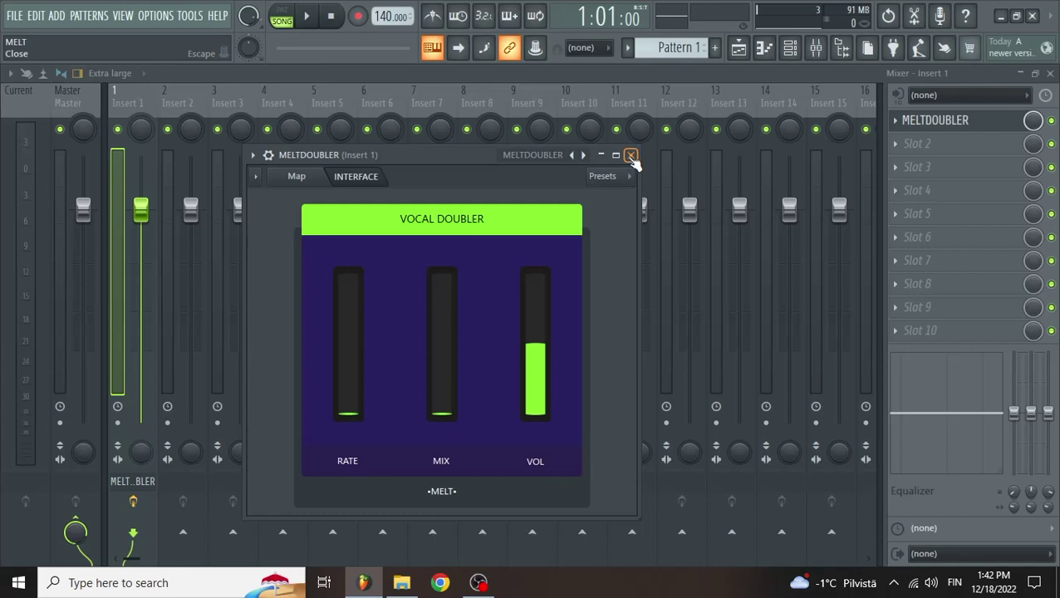
click(631, 156)
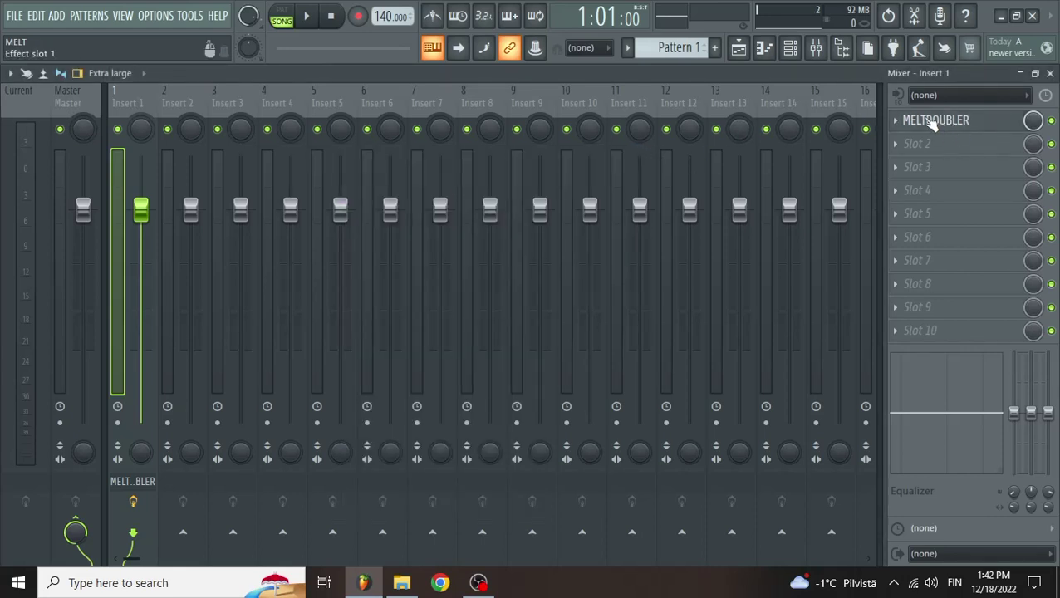
Step: Keep Slot 1 named MELTDOUBLER and show Slot 2's Select plugin list
key(F2)
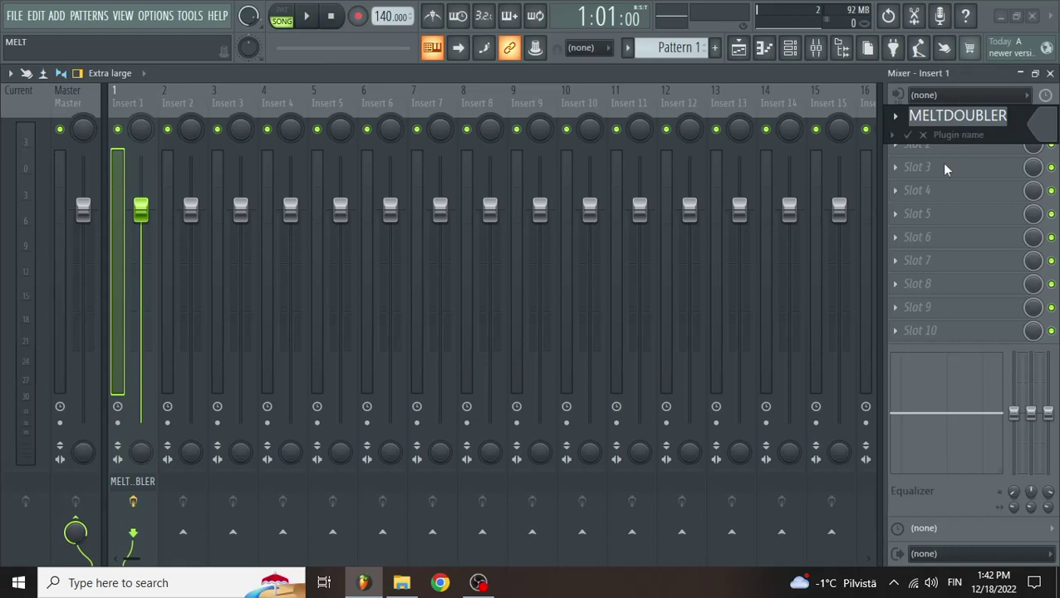
key(Return)
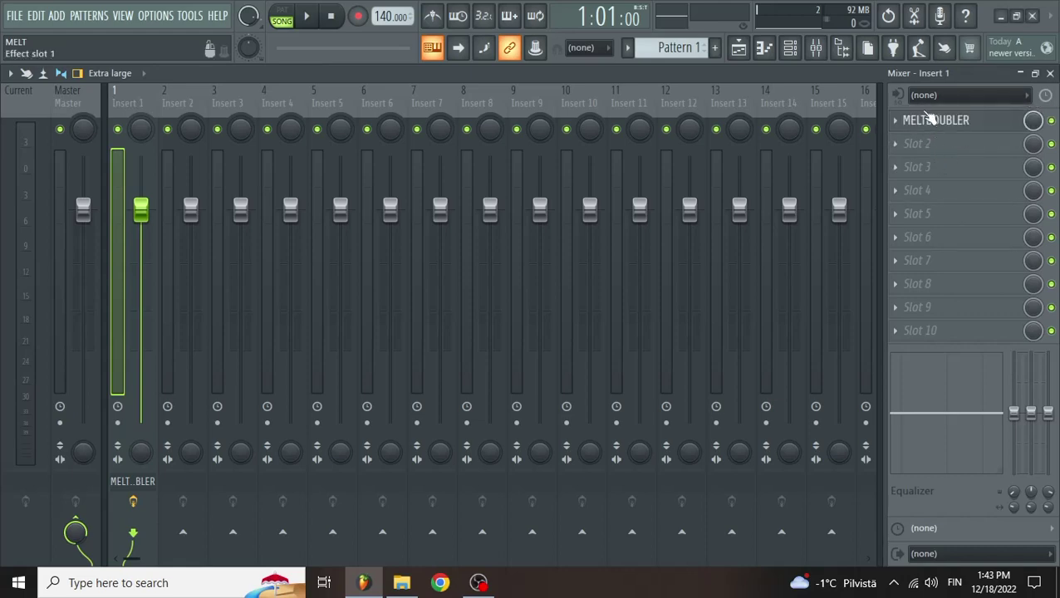
click(925, 125)
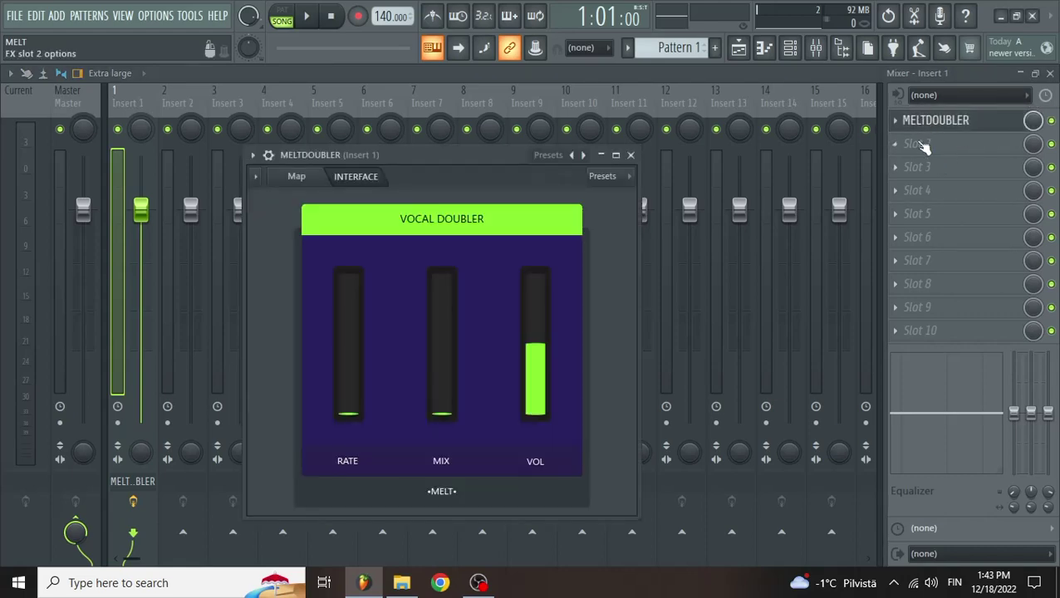
click(917, 144)
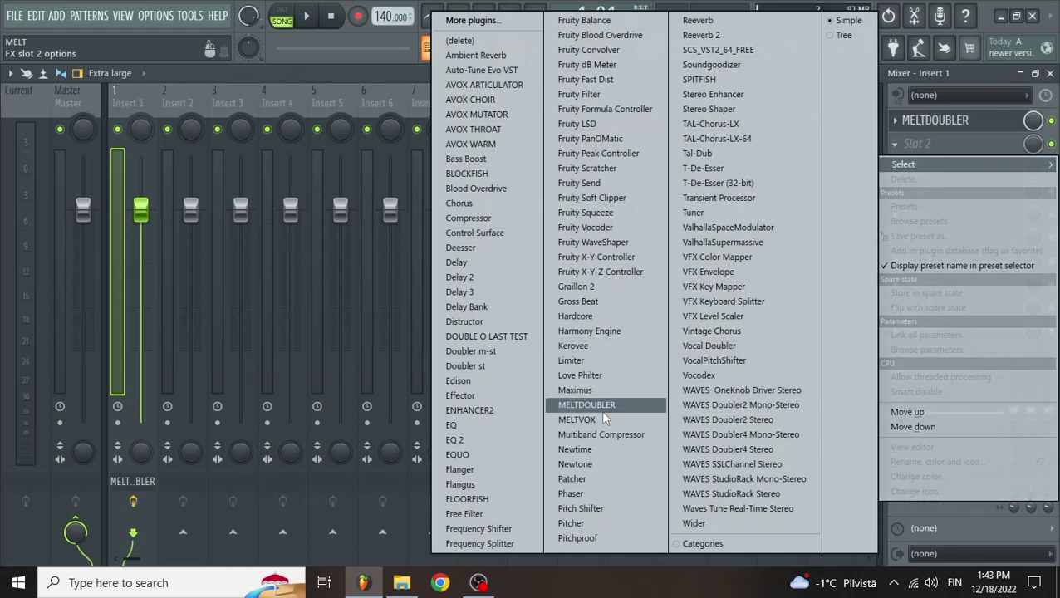
key(Escape)
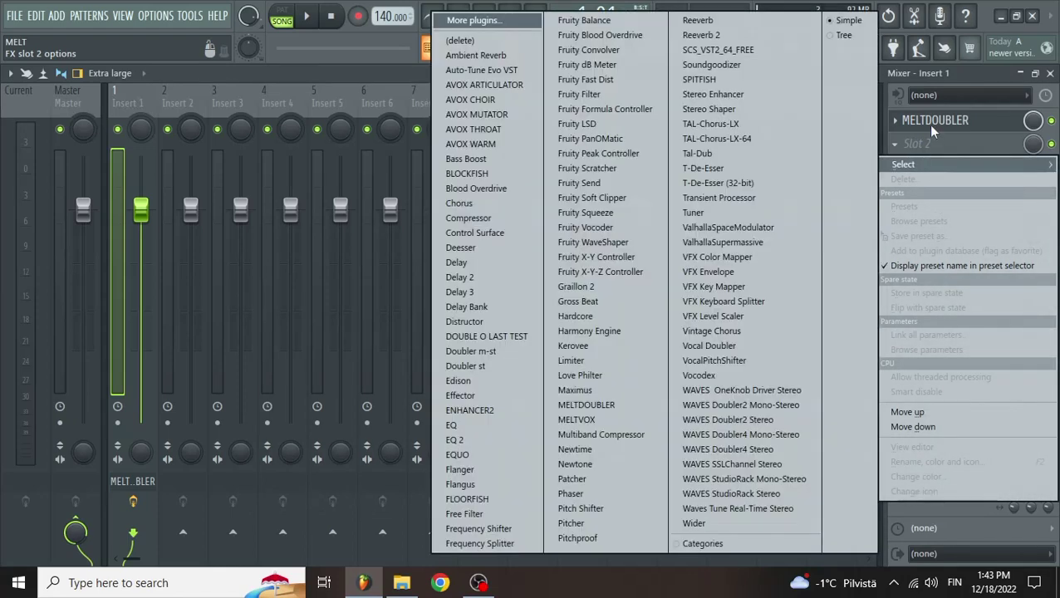